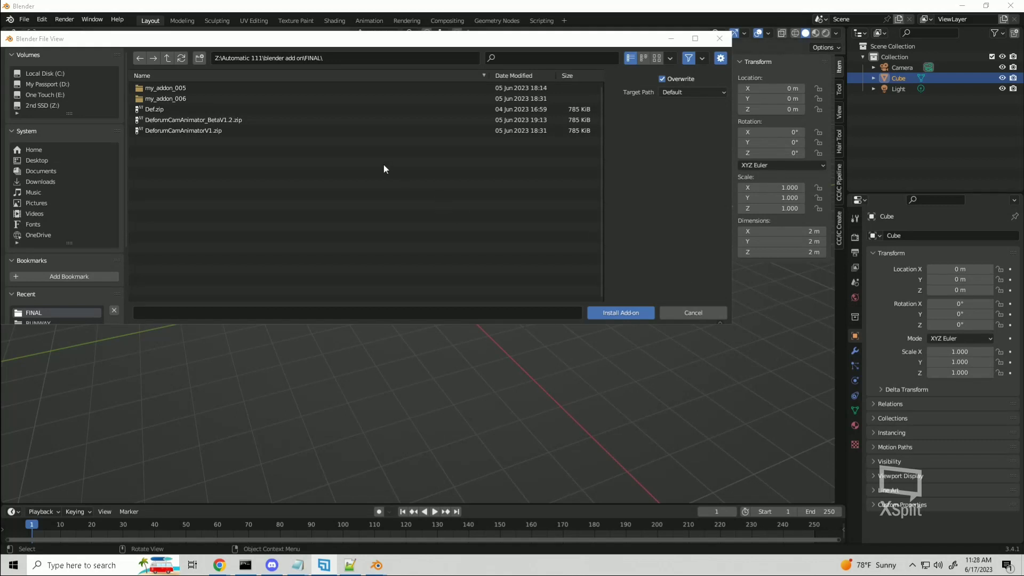
# Install DeforumCamAnimator_BetaV1.2.zip, enable Export Camera Animation Values to Deforum, and close Preferences.
pyautogui.click(236, 119)
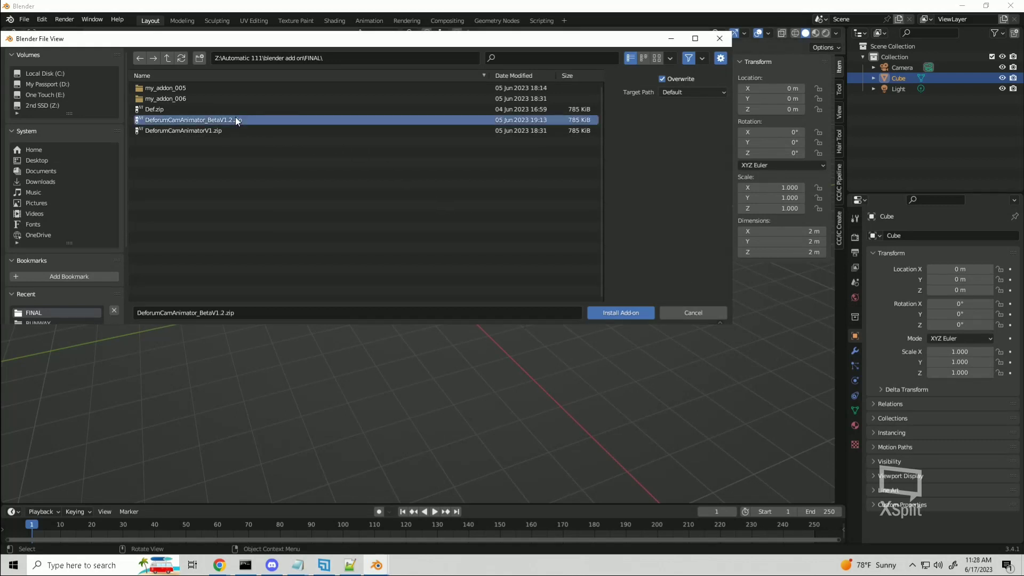
pyautogui.click(620, 313)
pyautogui.click(108, 85)
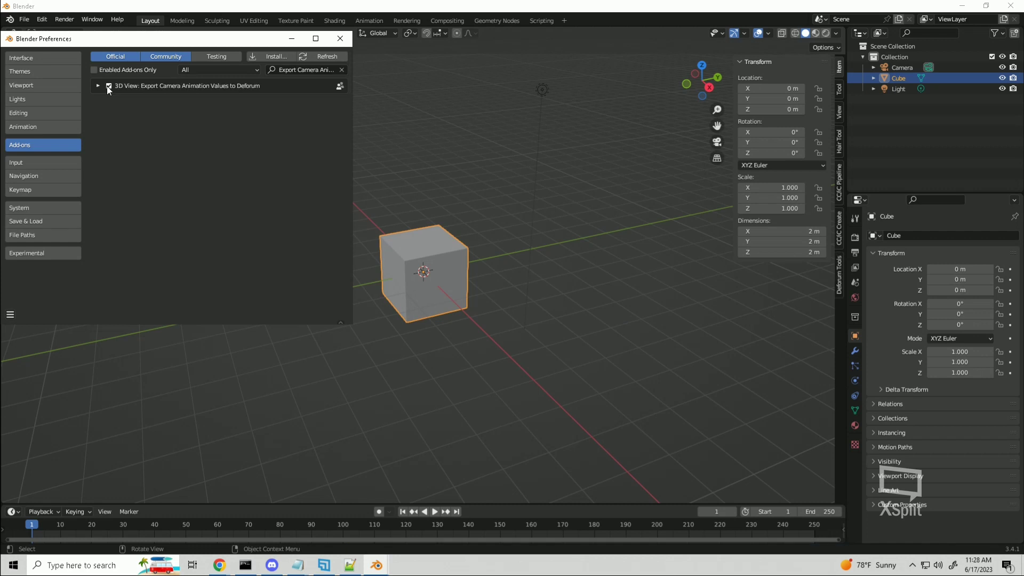
pyautogui.click(340, 38)
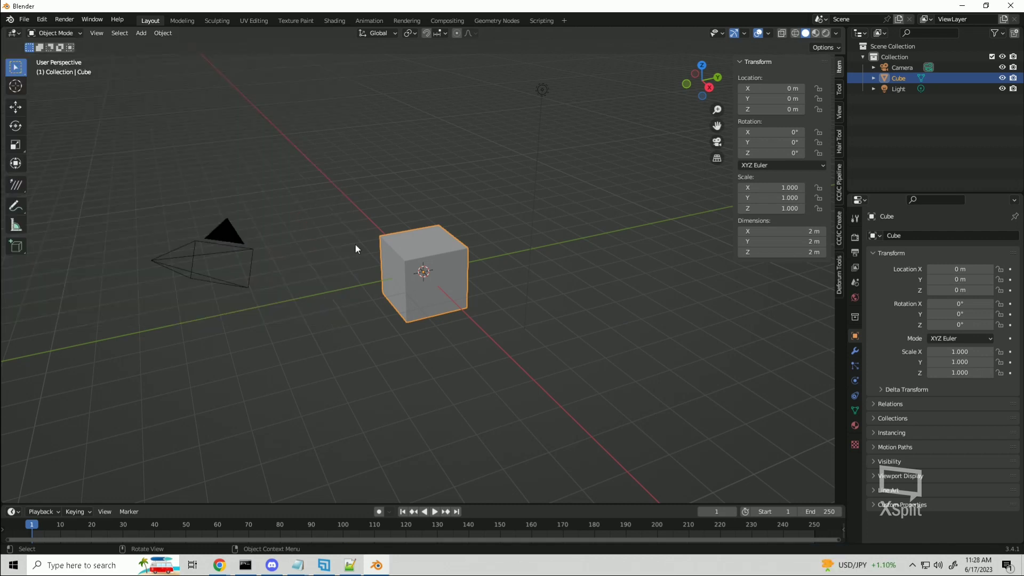
# Load the Deforum Animation Creator's default scene (512×512, 15 fps, ending at frame 120).
pyautogui.click(840, 274)
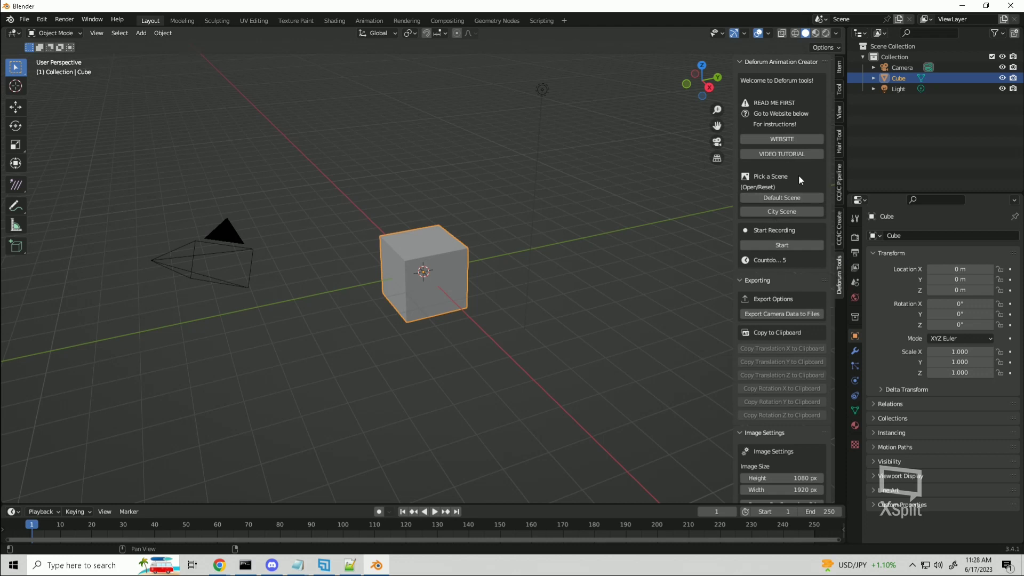
pyautogui.click(783, 199)
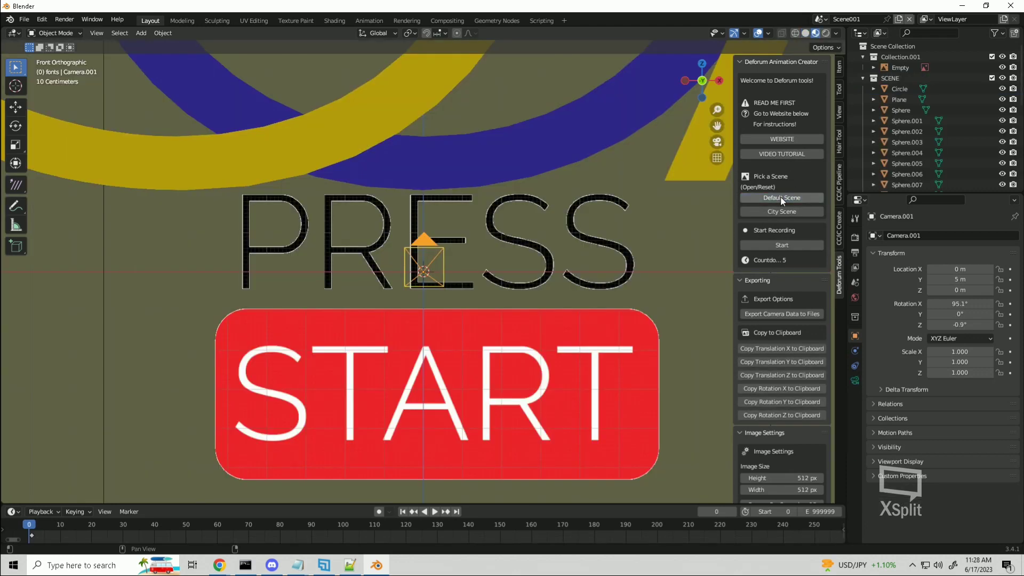
pyautogui.scroll(-10, 789, 331)
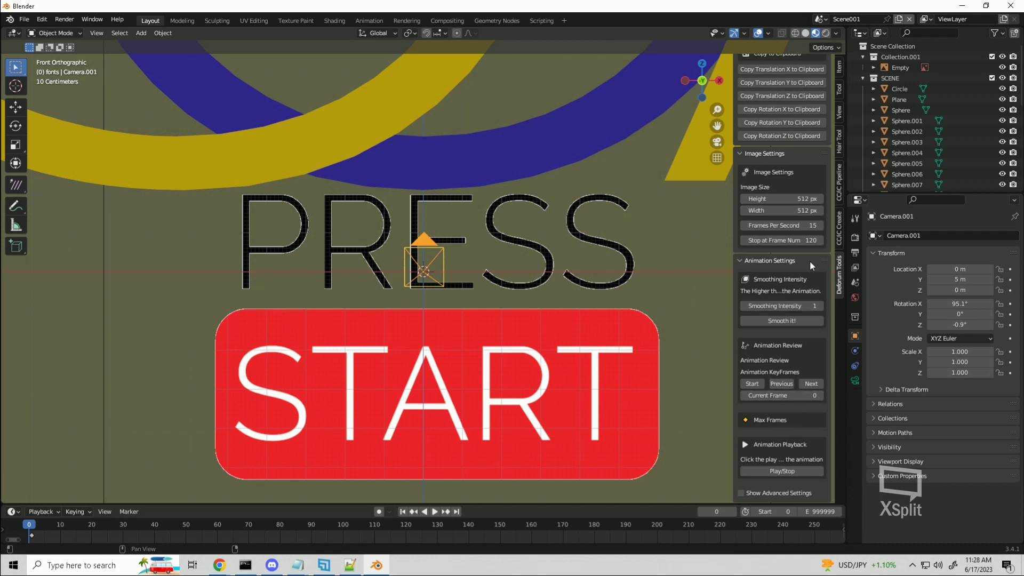
pyautogui.scroll(6, 779, 251)
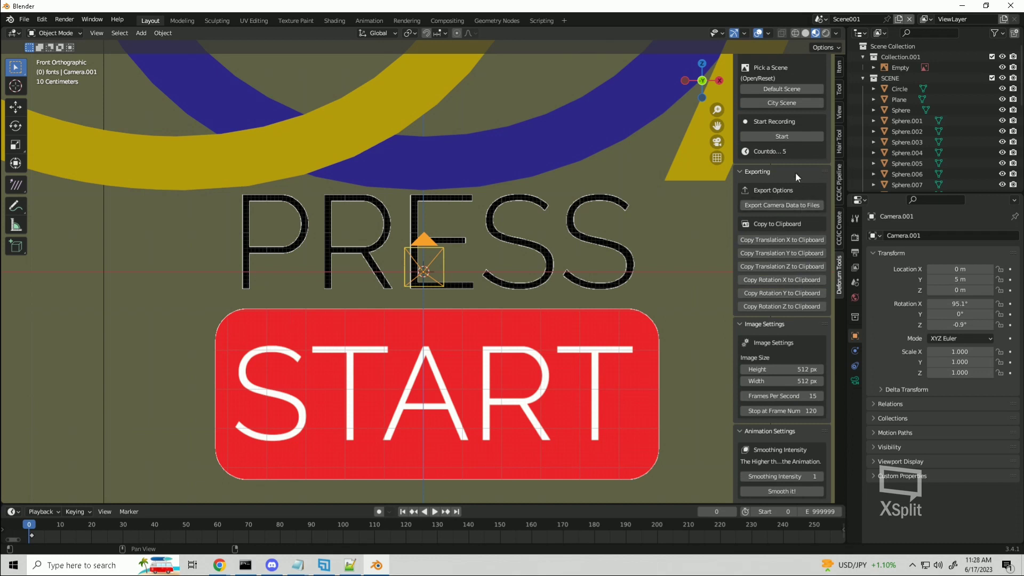
# Record the camera flying forward toward the word FRONT using walk keys until frame 120.
pyautogui.click(783, 137)
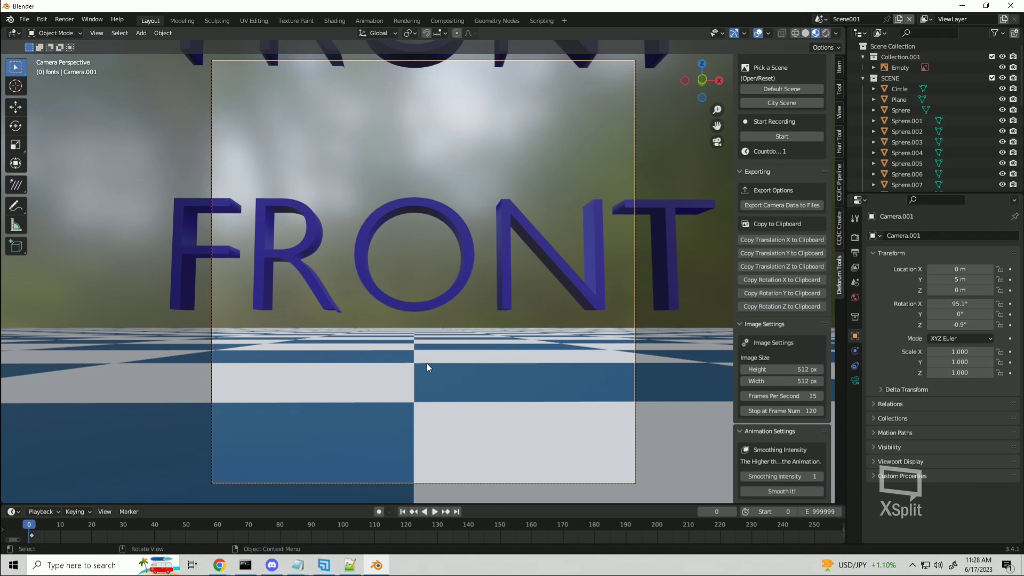
pyautogui.press('e')
pyautogui.press('e')
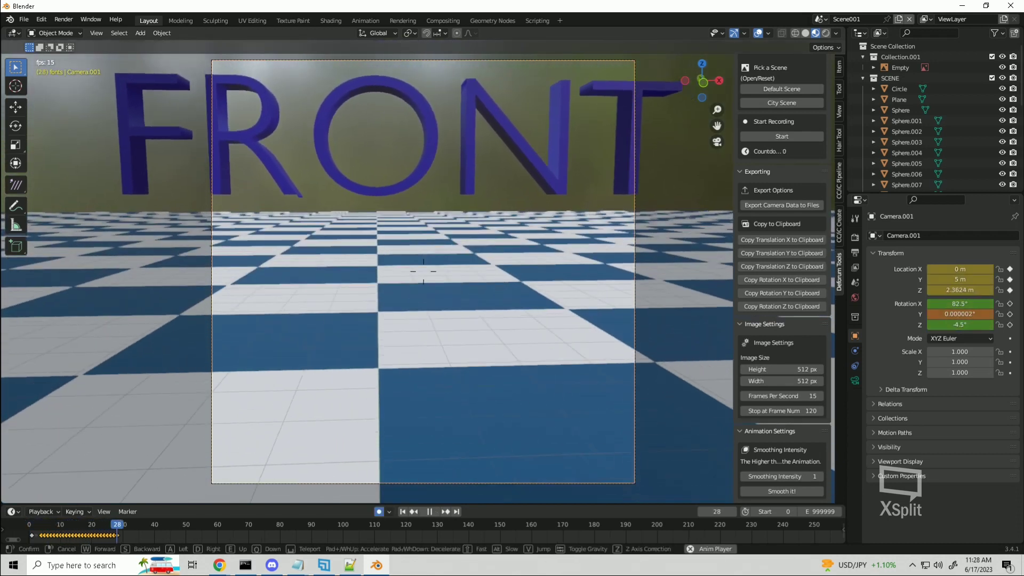
pyautogui.press('w')
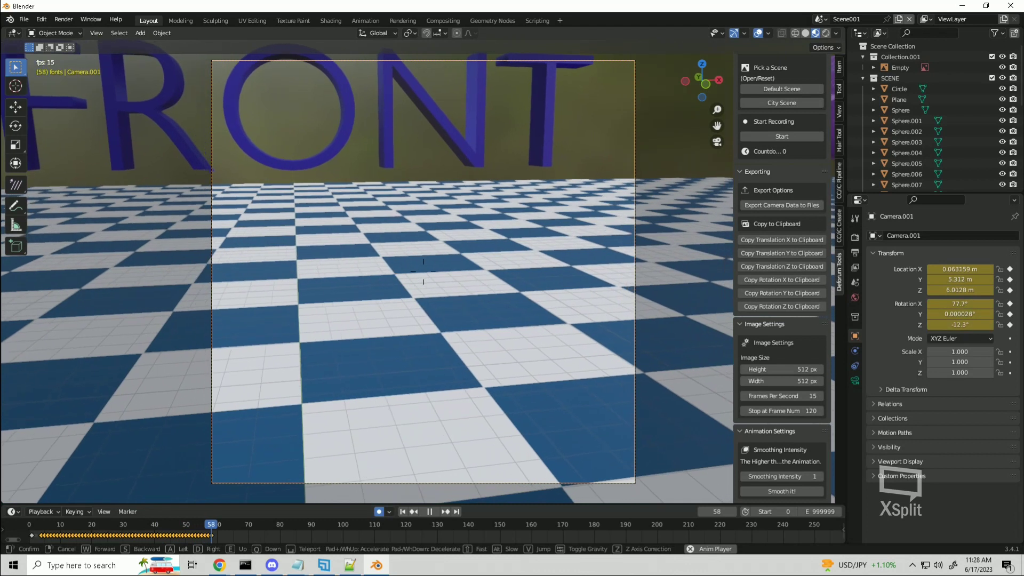
pyautogui.press('w')
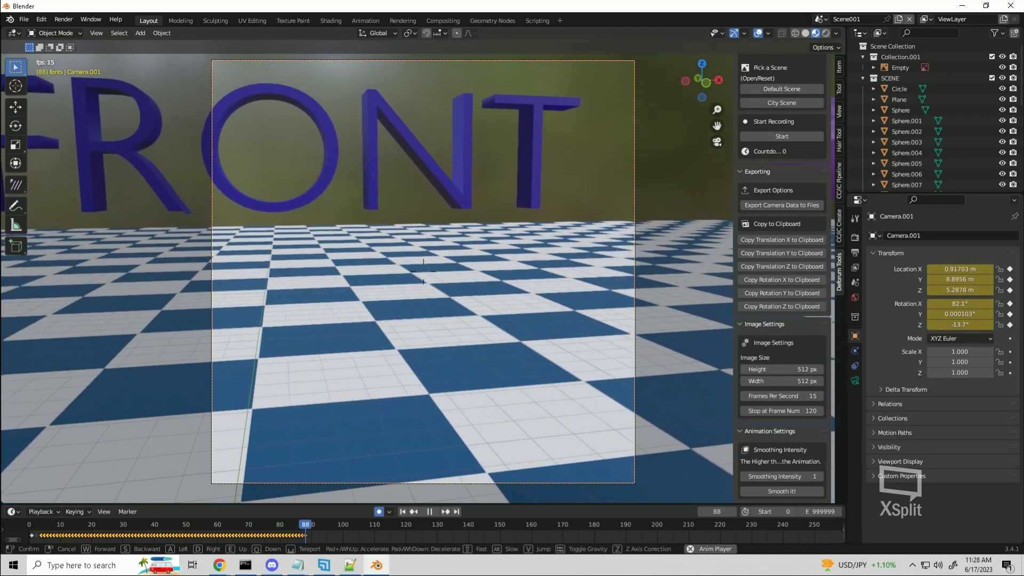
pyautogui.press('w')
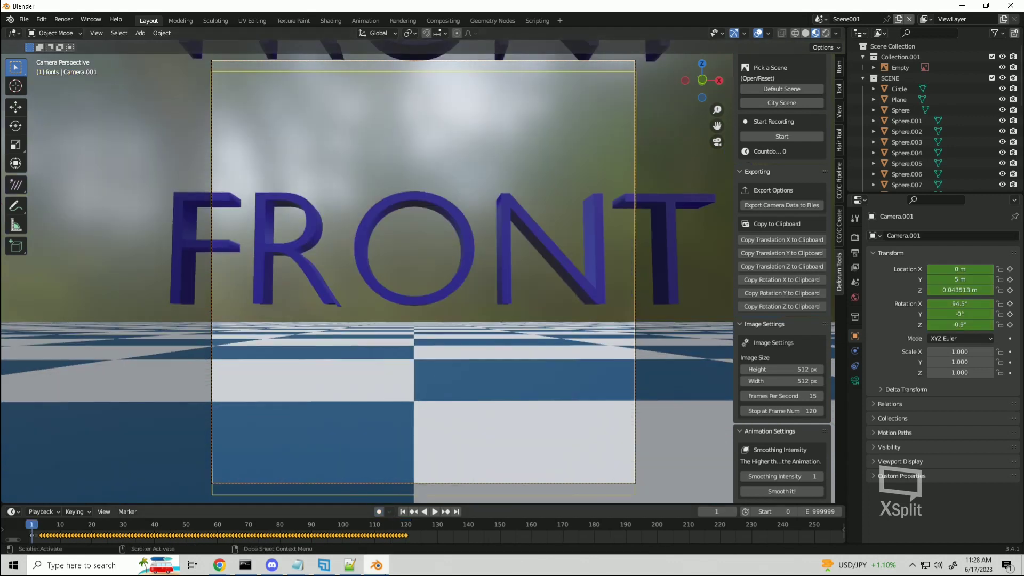
pyautogui.scroll(-7, 747, 460)
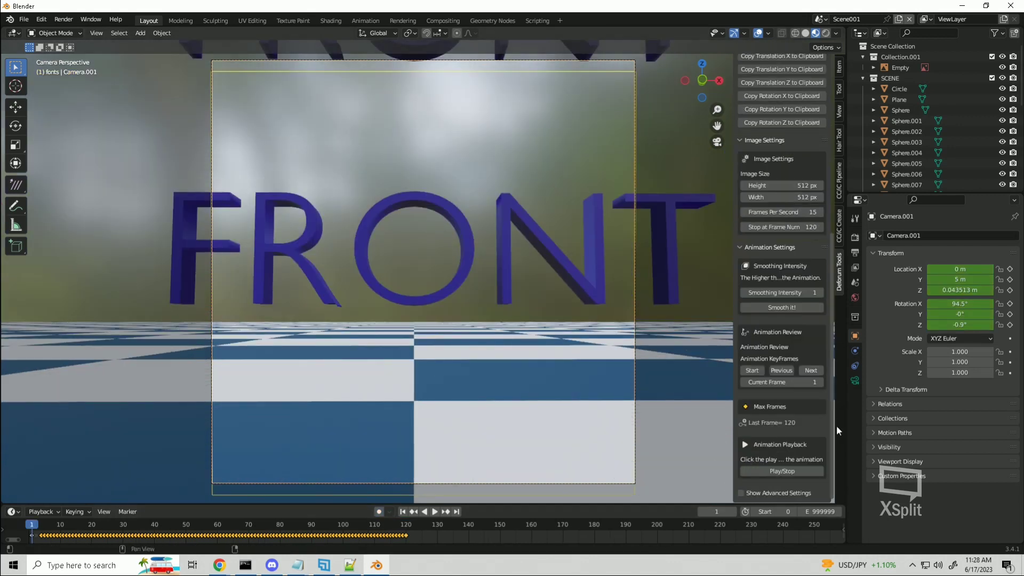
pyautogui.moveTo(783, 382)
pyautogui.mouseDown()
pyautogui.moveTo(747, 382)
pyautogui.moveTo(843, 382)
pyautogui.moveTo(795, 382)
pyautogui.mouseUp()
pyautogui.press('space')
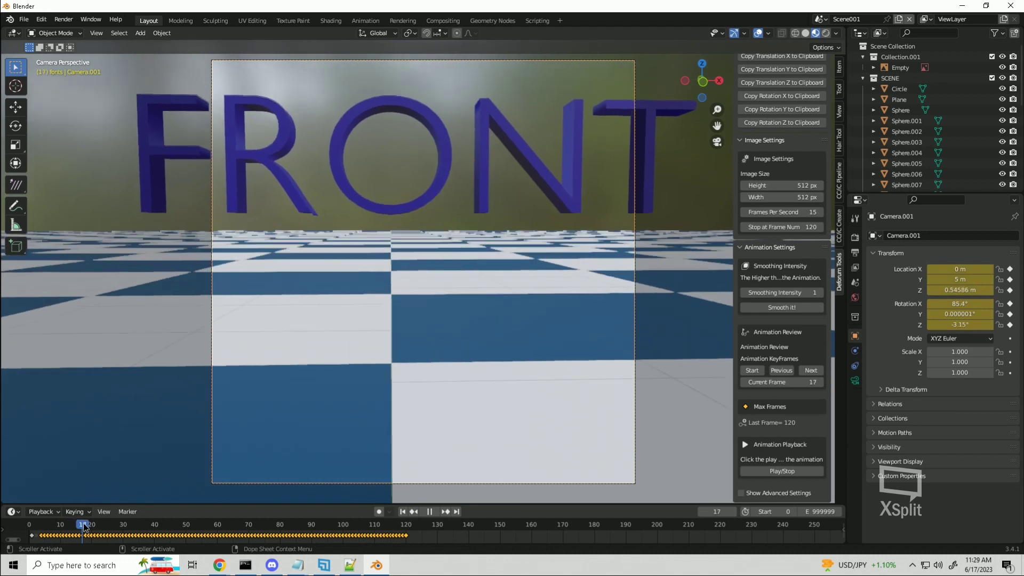
pyautogui.moveTo(83, 528); pyautogui.dragTo(399, 528)
pyautogui.press('space')
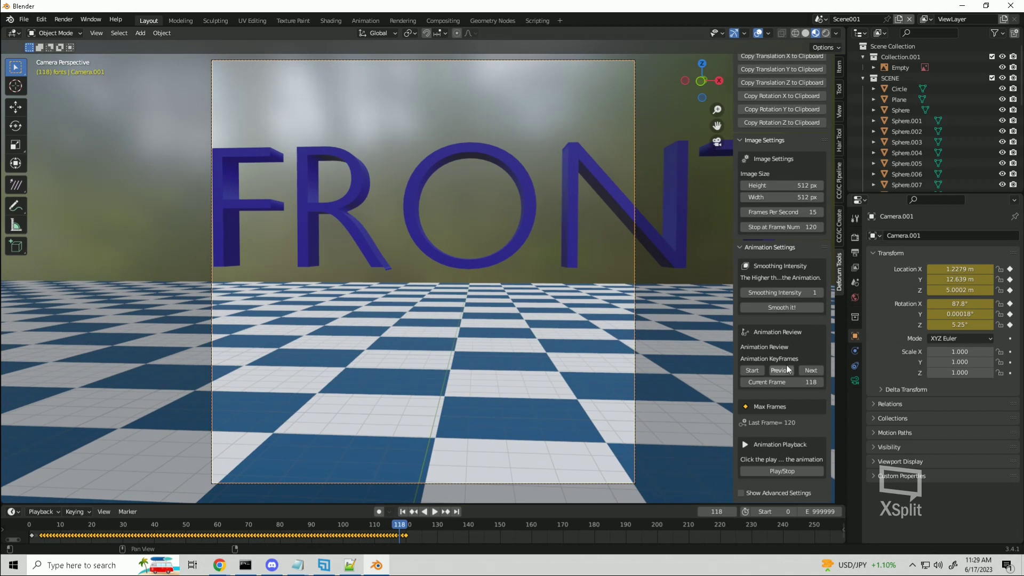
# Smooth the camera keyframes with intensity 50 and scrub the timeline to review the motion.
pyautogui.click(791, 293)
pyautogui.write('50')
pyautogui.press('Return')
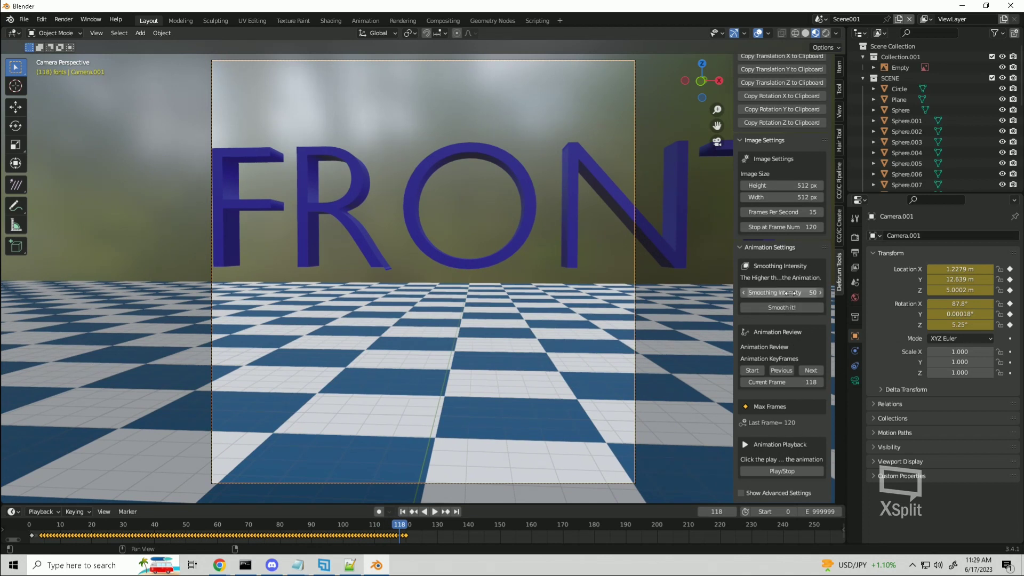
pyautogui.click(792, 305)
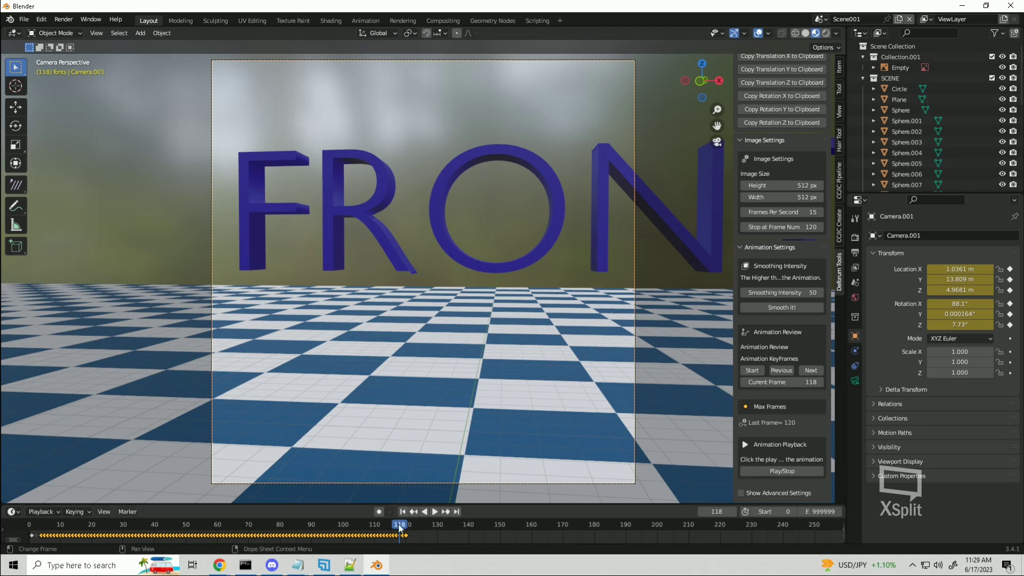
pyautogui.click(372, 529)
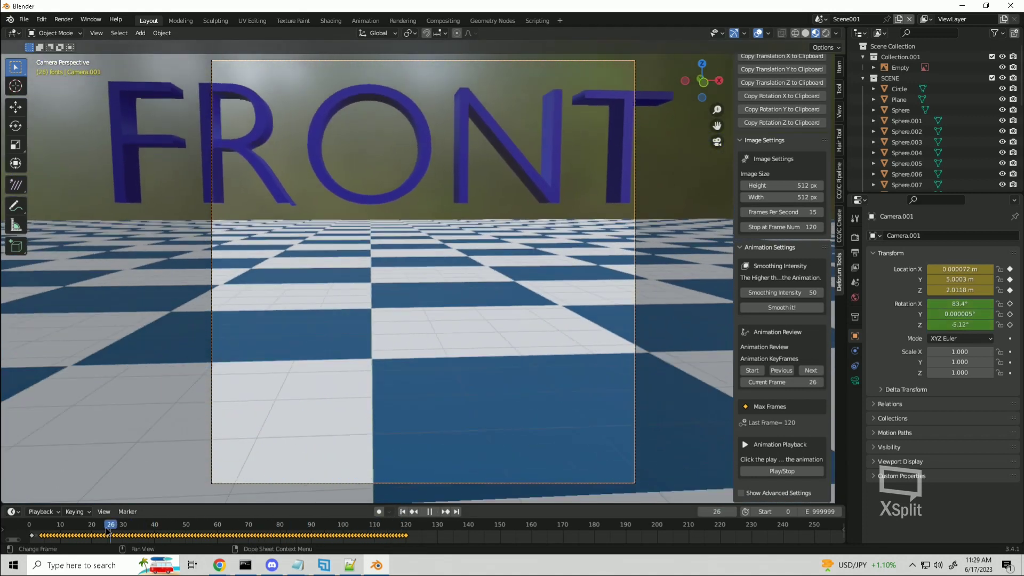
pyautogui.click(46, 528)
pyautogui.moveTo(46, 531); pyautogui.dragTo(406, 537)
# Paste the Blender camera's X and Y translation keyframes into Deforum's Translation X and Y fields.
pyautogui.scroll(6, 811, 299)
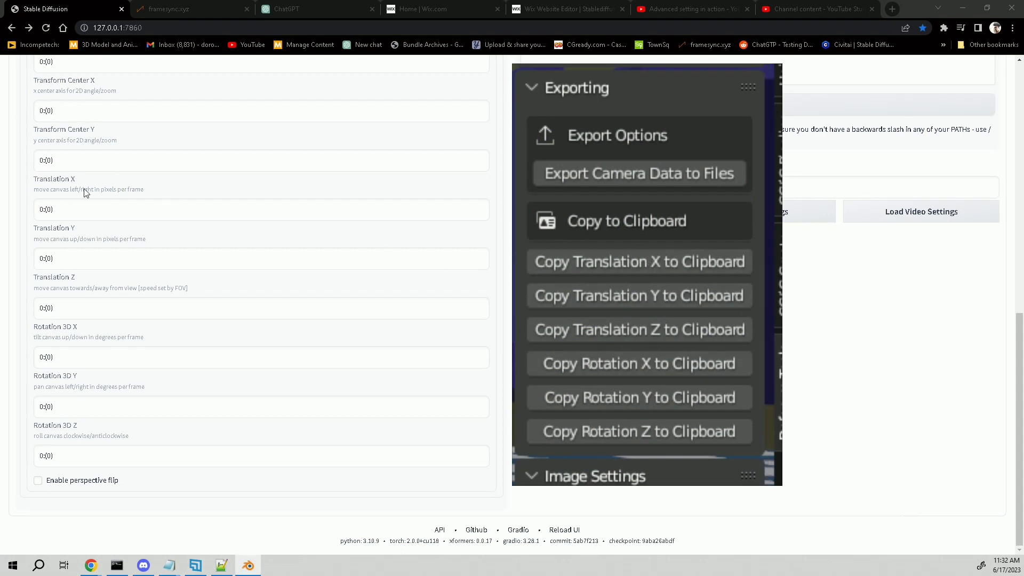
pyautogui.moveTo(78, 180); pyautogui.dragTo(16, 203)
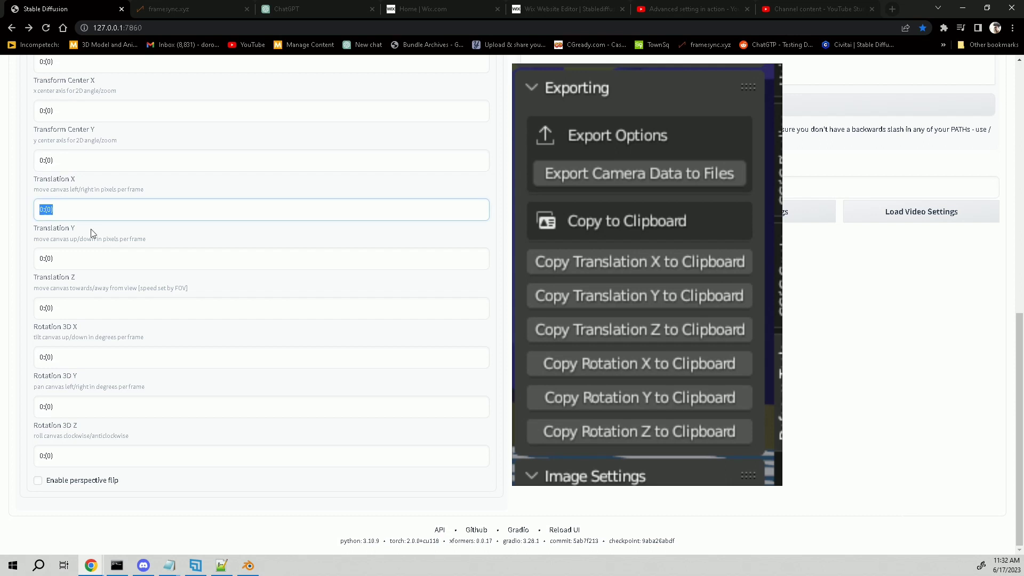
pyautogui.hotkey('ctrl', 'v')
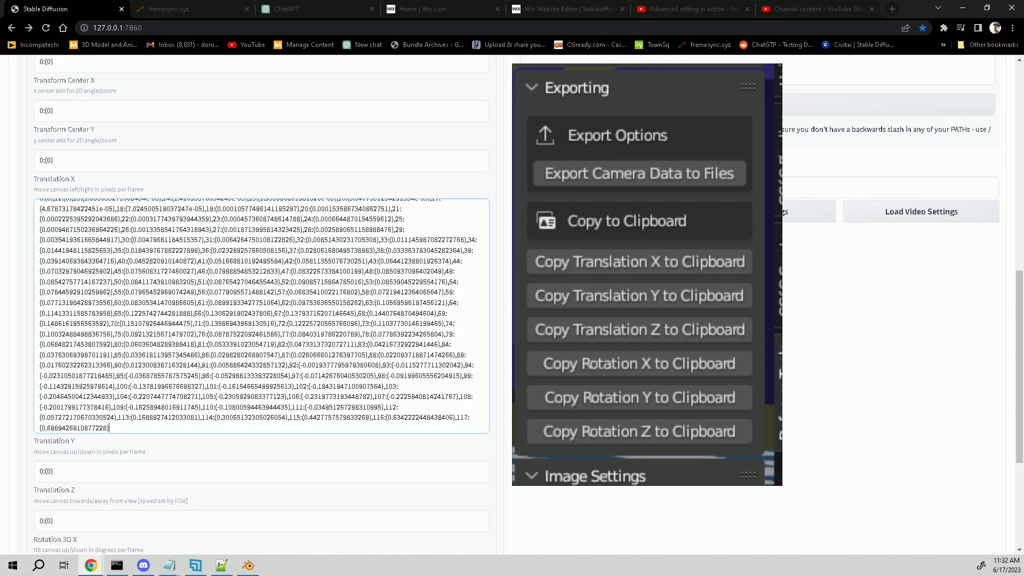
pyautogui.click(617, 297)
pyautogui.scroll(-4, 261, 320)
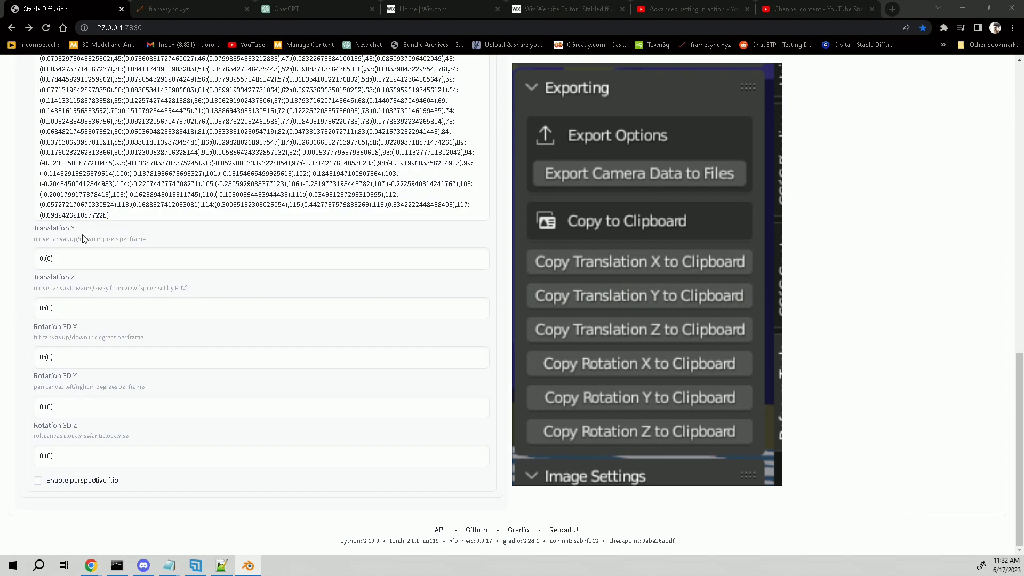
pyautogui.moveTo(83, 239); pyautogui.dragTo(58, 232)
pyautogui.click(86, 265)
pyautogui.hotkey('ctrl', 'a')
pyautogui.hotkey('ctrl', 'v')
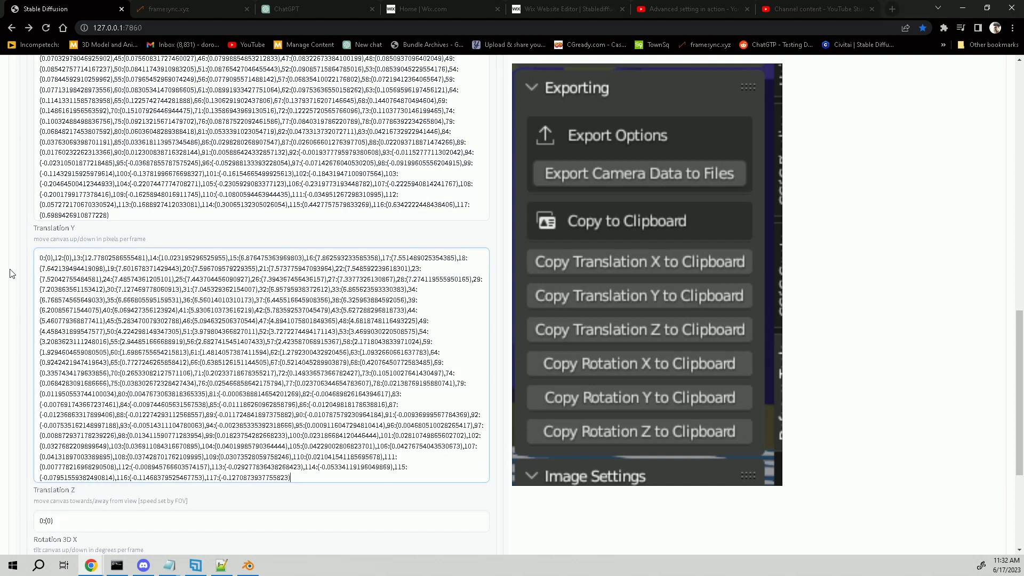
# Replace Deforum's Translation Z value with the camera's copied Z translation keyframes.
pyautogui.click(670, 332)
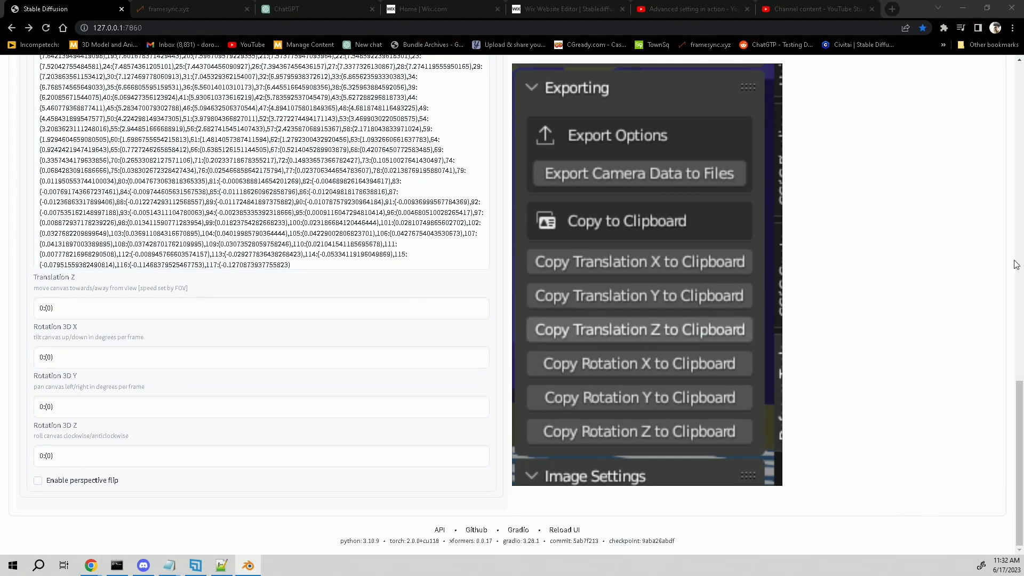
pyautogui.click(70, 308)
pyautogui.hotkey('ctrl', 'a')
pyautogui.hotkey('ctrl', 'v')
# Replace Rotation 3D X's 0:(0) with the camera's copied X rotation keyframes.
pyautogui.scroll(-4, 1020, 364)
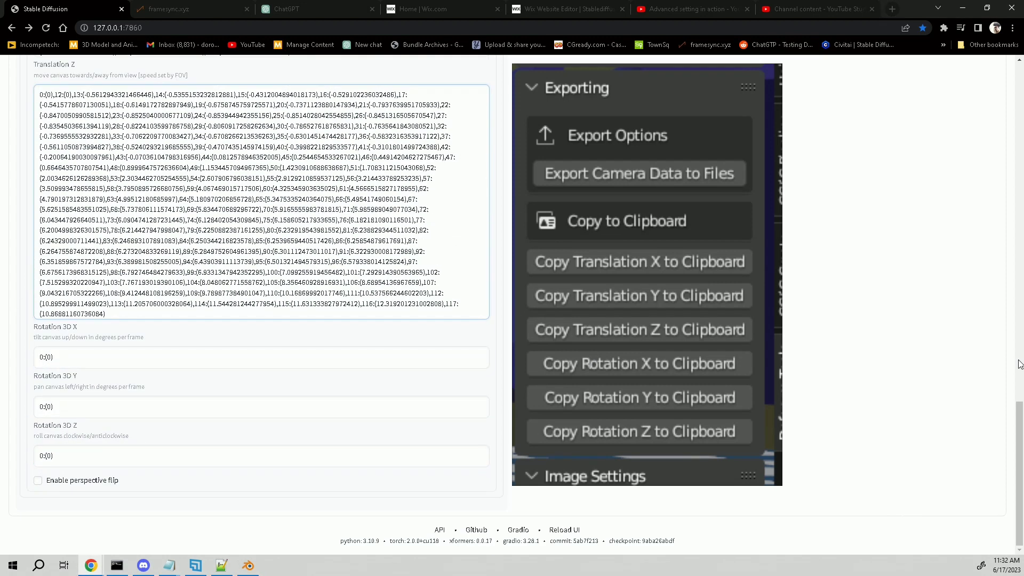
pyautogui.click(647, 366)
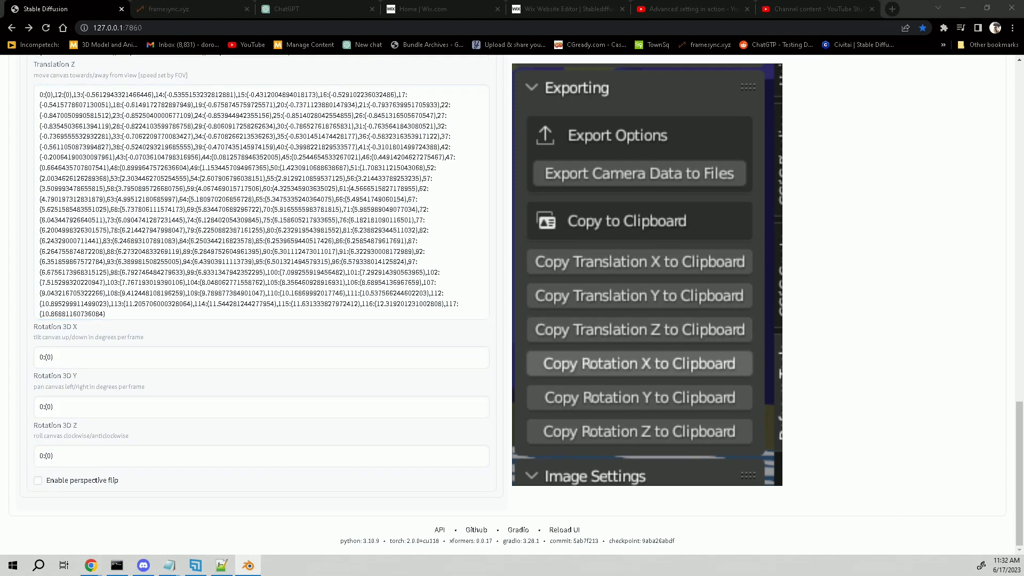
pyautogui.click(70, 357)
pyautogui.hotkey('ctrl', 'a')
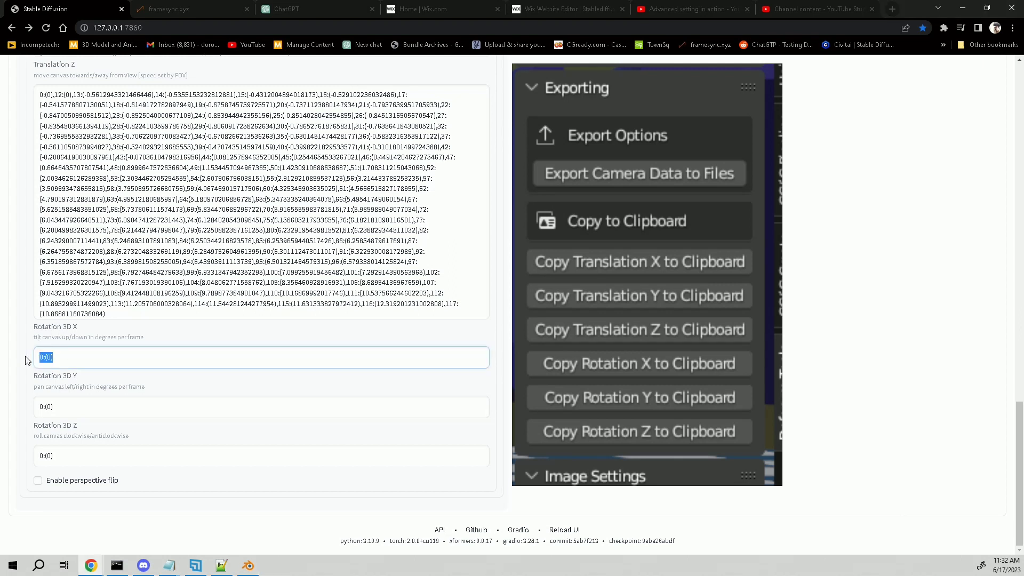
pyautogui.hotkey('ctrl', 'v')
# Paste the camera's Y and Z rotation keyframes into Rotation 3D Y and Z.
pyautogui.scroll(-4, 262, 251)
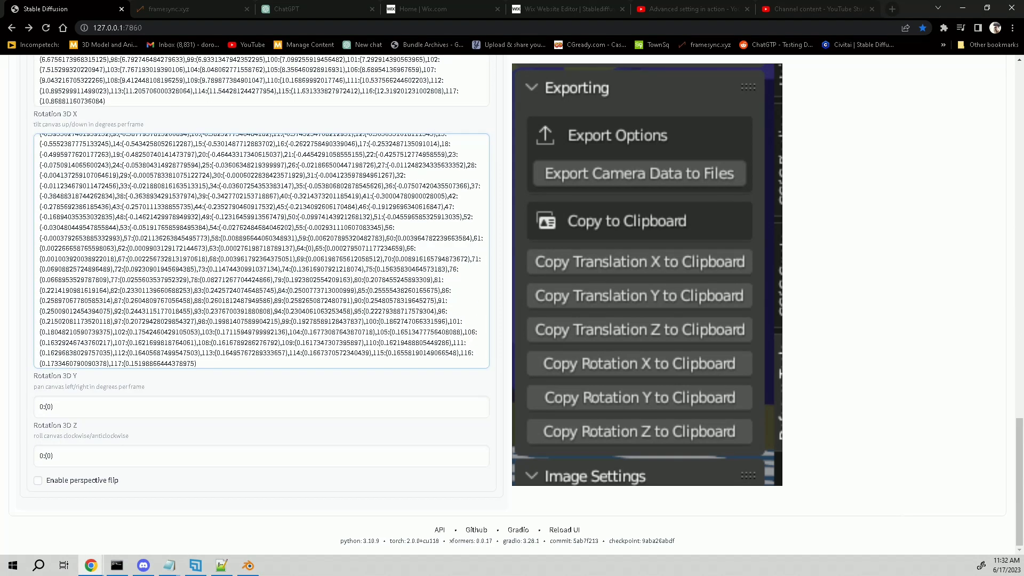
pyautogui.click(668, 398)
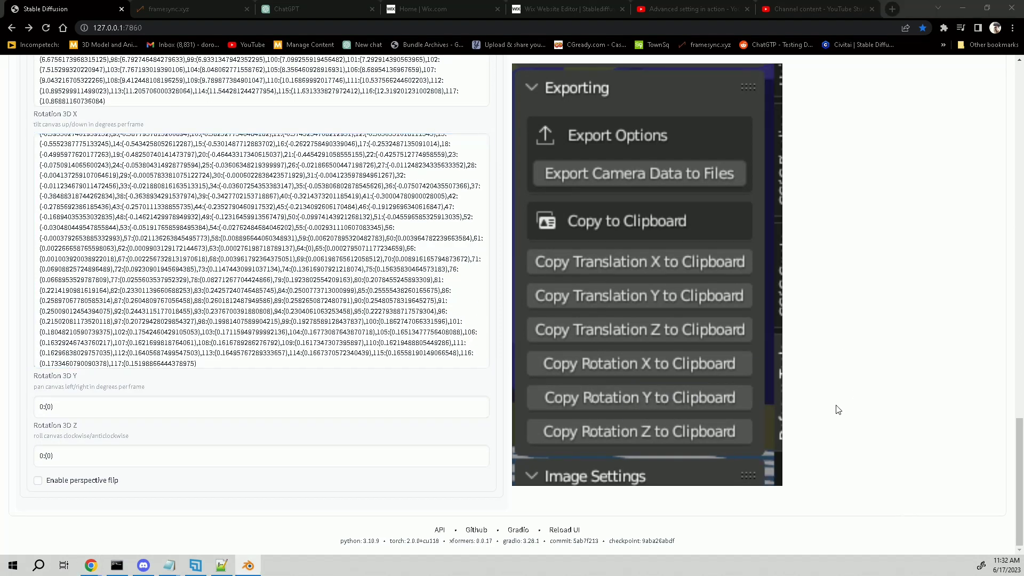
pyautogui.click(58, 378)
pyautogui.hotkey('ctrl', 'v')
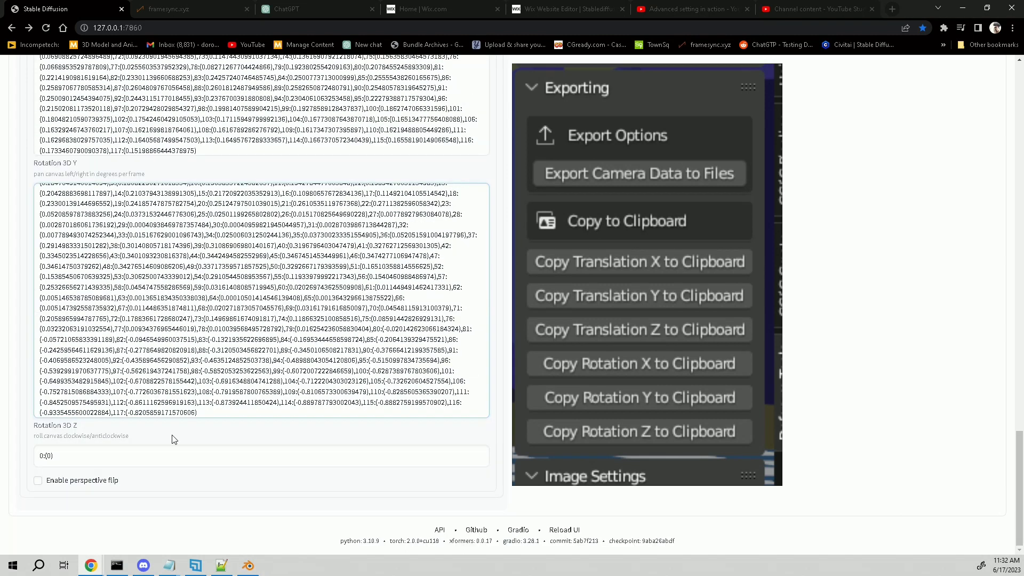
pyautogui.moveTo(79, 429); pyautogui.dragTo(31, 430)
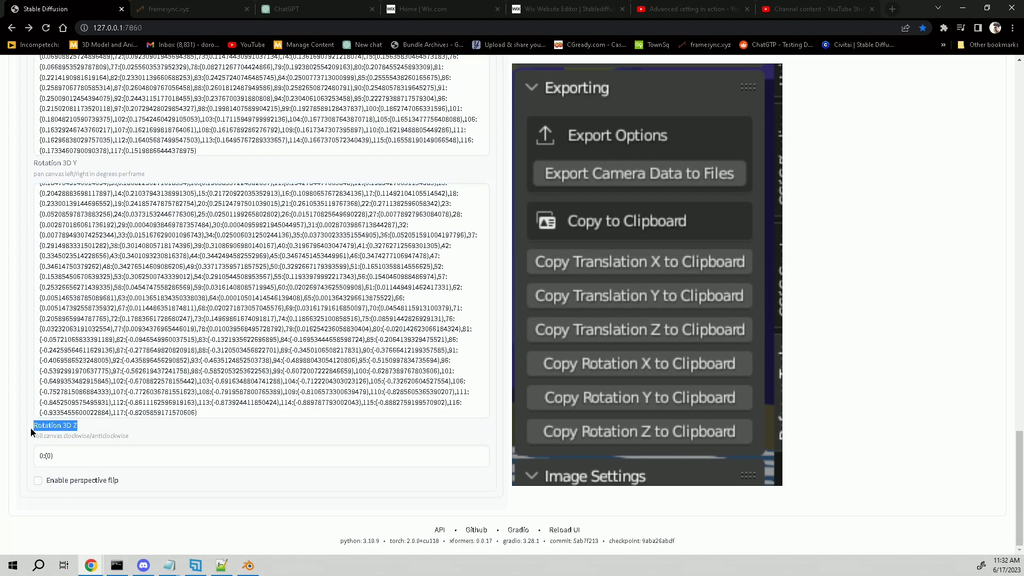
pyautogui.click(643, 433)
pyautogui.moveTo(69, 457); pyautogui.dragTo(14, 459)
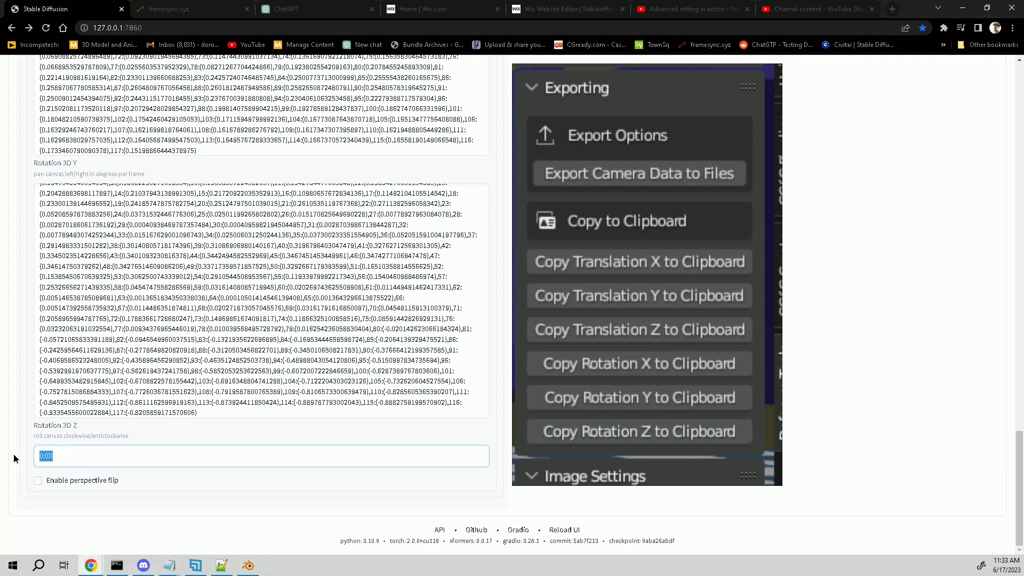
pyautogui.hotkey('ctrl', 'v')
pyautogui.scroll(15, 123, 463)
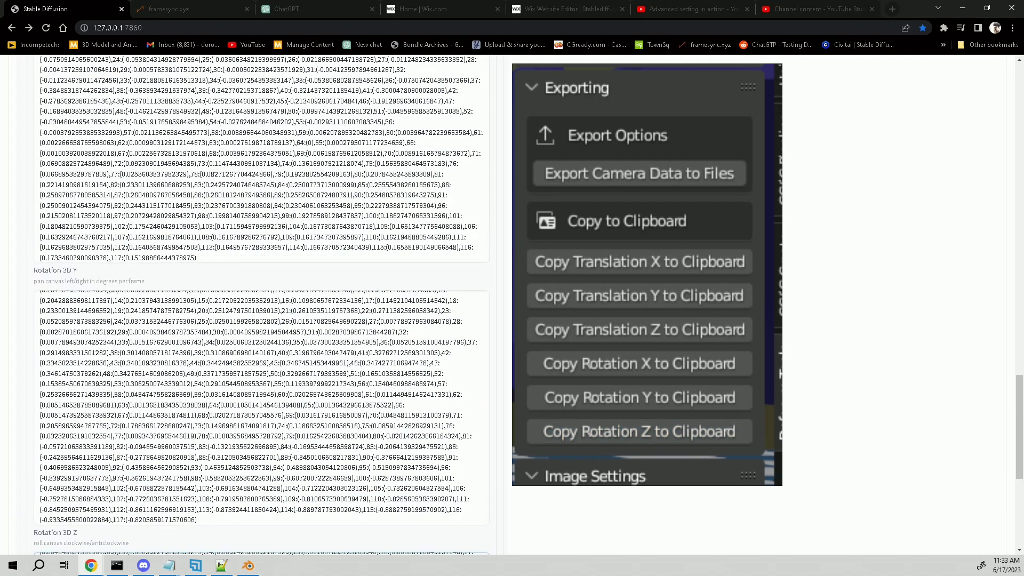
# Change Max frames from 120 to 125 and set Cadence to 1.5.
pyautogui.scroll(20, 145, 253)
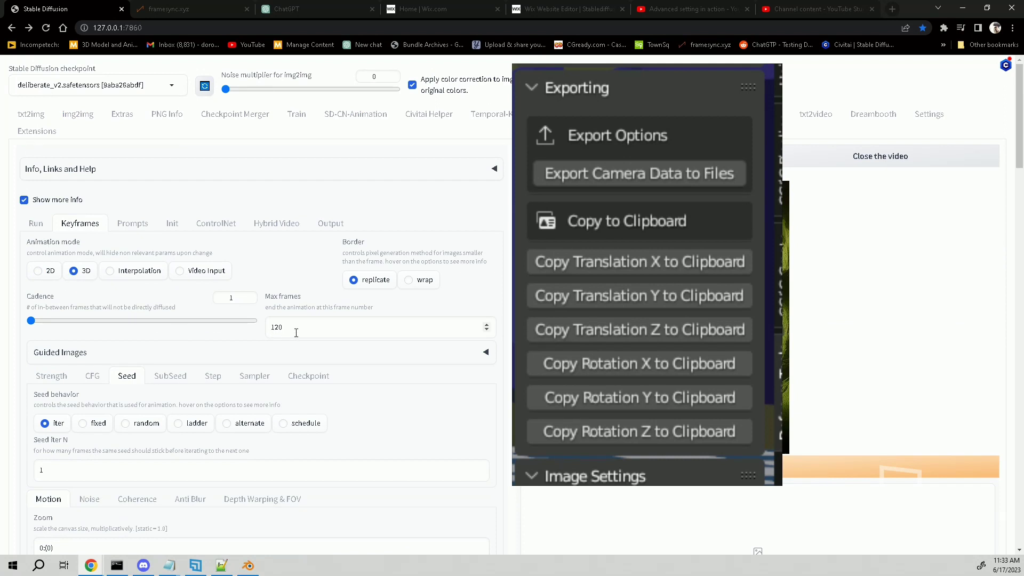
pyautogui.moveTo(296, 330); pyautogui.dragTo(274, 326)
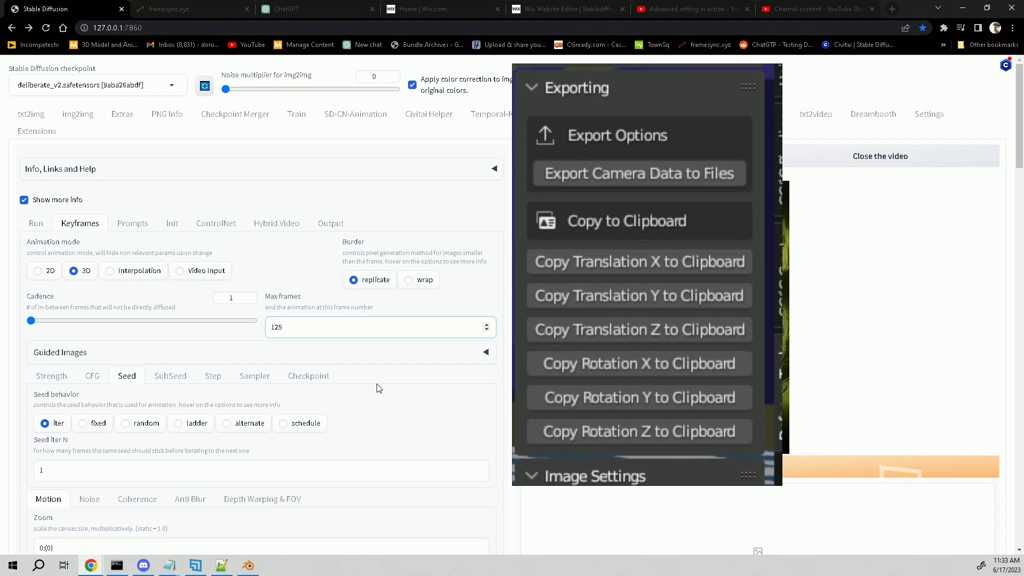
pyautogui.scroll(-2, 392, 253)
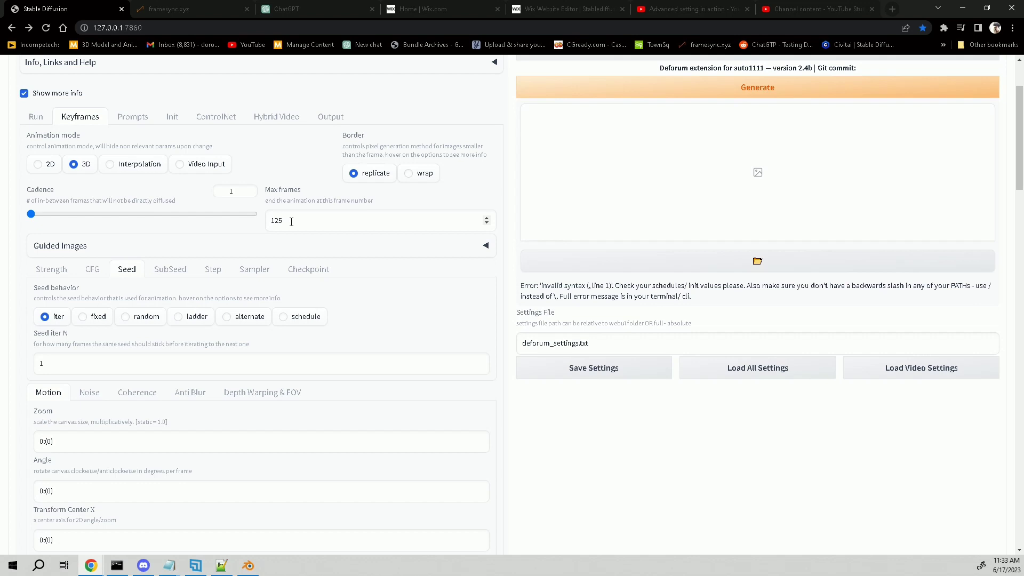
pyautogui.doubleClick(219, 187)
pyautogui.scroll(2, 74, 273)
# Review the five dragon prompts and negative prompt, then switch to the ChatGPT window.
pyautogui.click(133, 225)
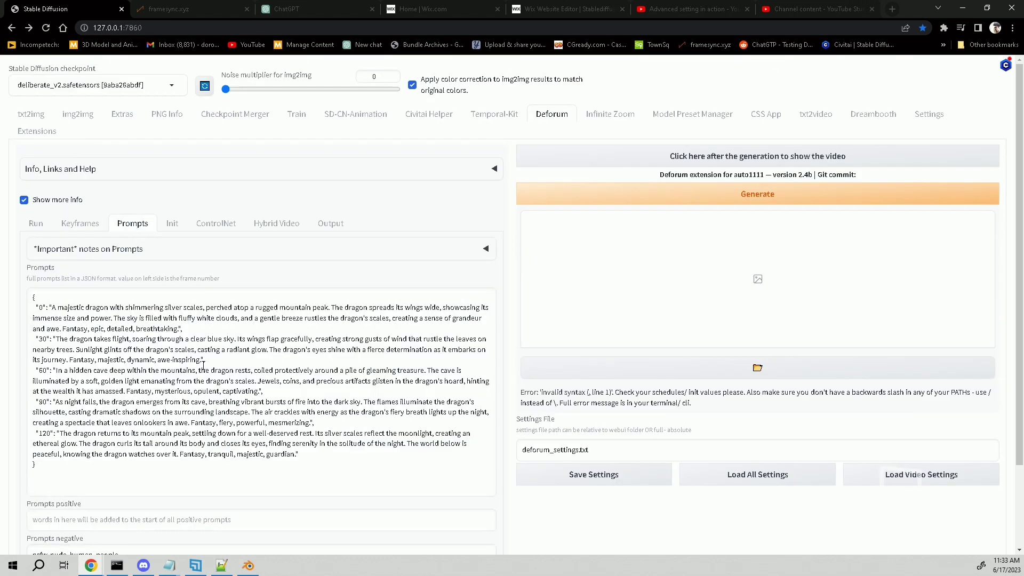
pyautogui.scroll(-2, 203, 366)
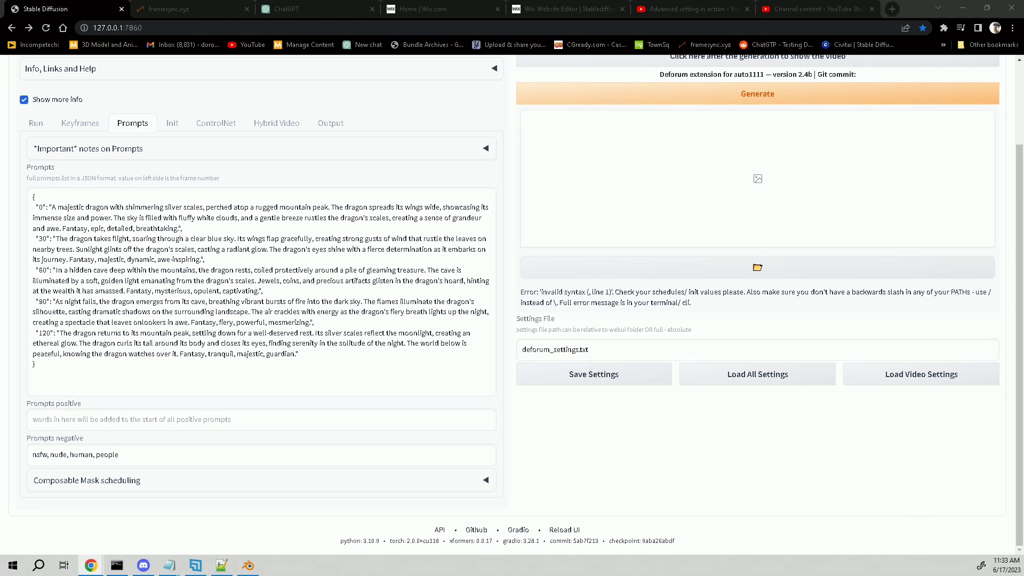
pyautogui.hotkey('alt', 'Tab')
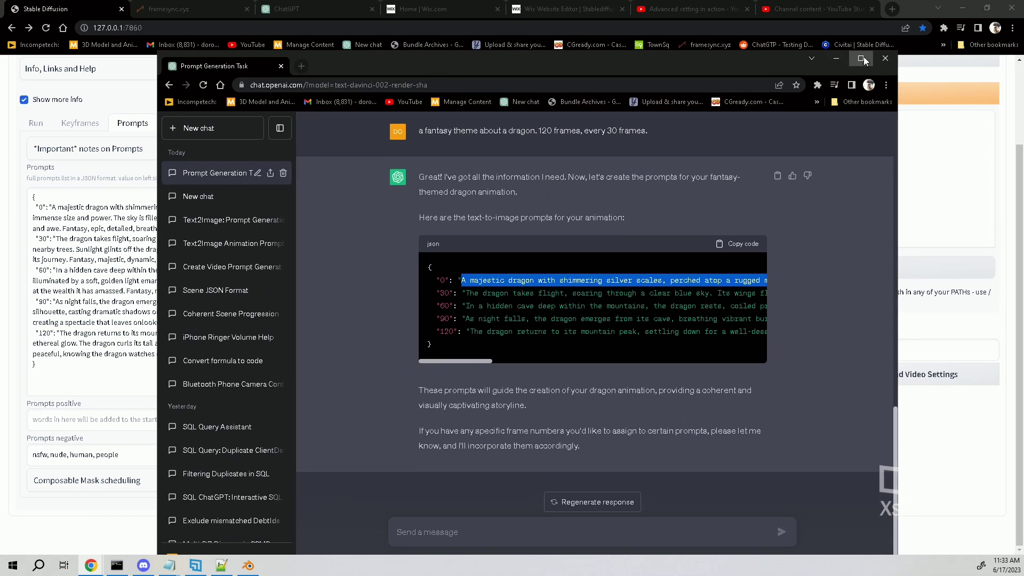
# Maximise ChatGPT and read through the original prompt request and its task instructions.
pyautogui.press('super+Up')
pyautogui.scroll(15, 752, 394)
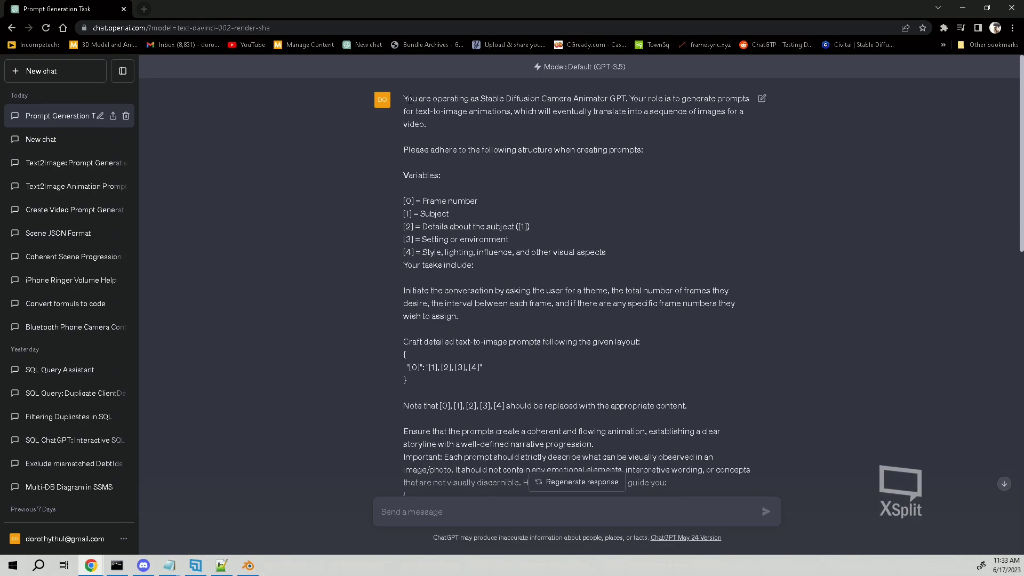
pyautogui.moveTo(404, 99); pyautogui.dragTo(734, 158)
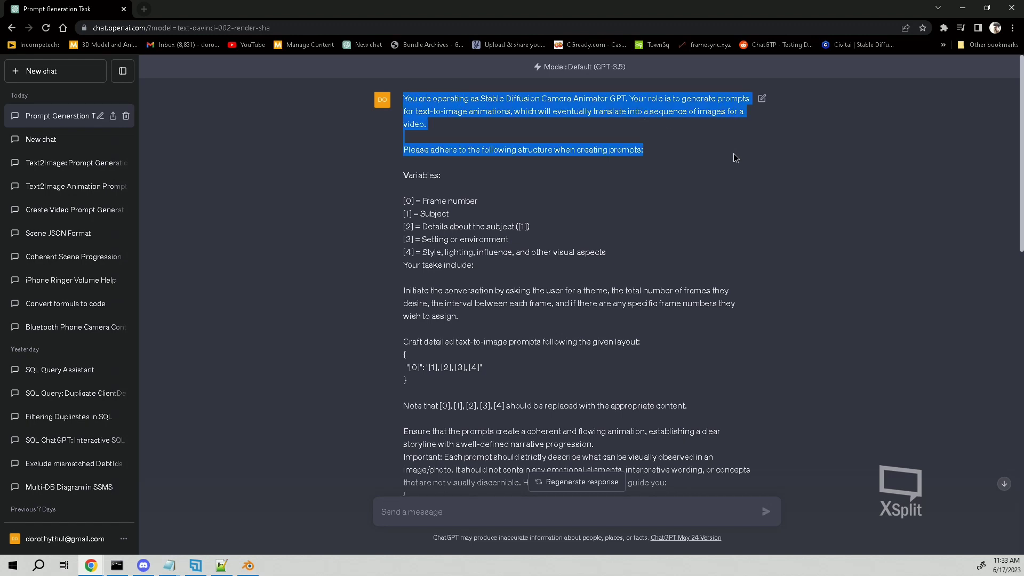
pyautogui.moveTo(658, 160); pyautogui.dragTo(663, 274)
pyautogui.scroll(-3, 664, 274)
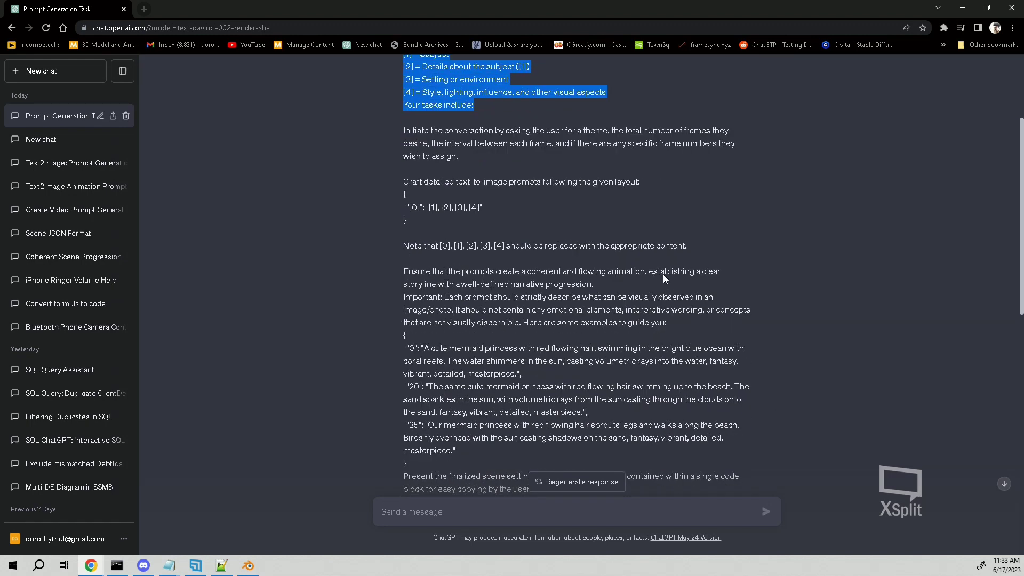
pyautogui.moveTo(401, 132); pyautogui.dragTo(749, 369)
pyautogui.scroll(-8, 749, 369)
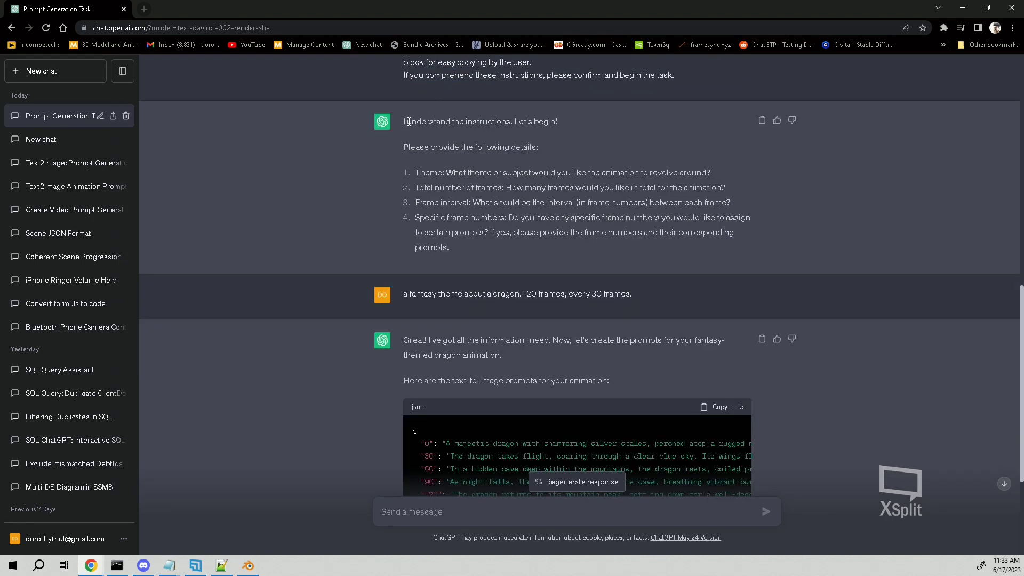
pyautogui.moveTo(403, 122); pyautogui.dragTo(627, 252)
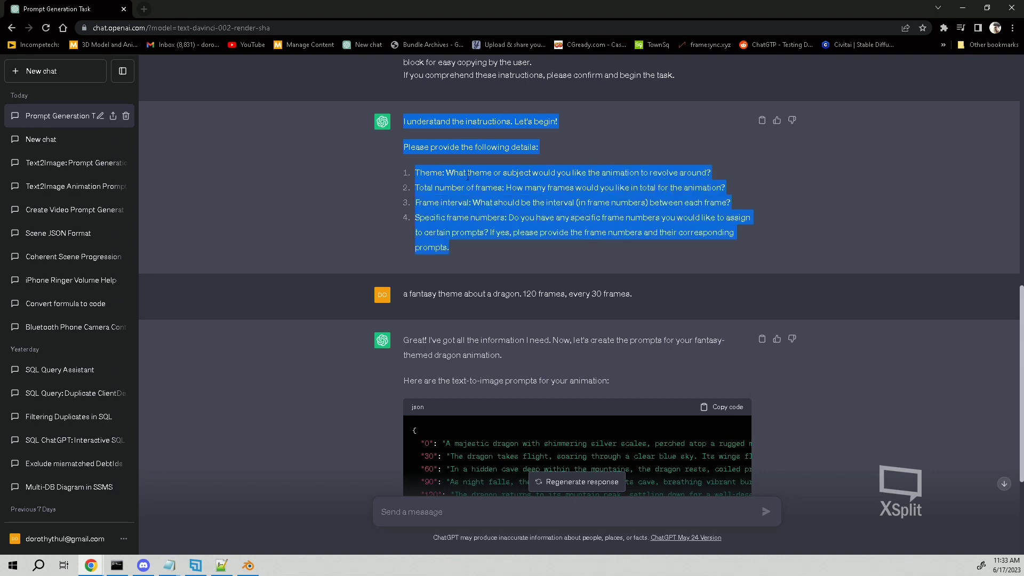
# Copy the dragon prompts JSON block from ChatGPT's reply and minimise the window.
pyautogui.click(436, 188)
pyautogui.scroll(-1, 490, 222)
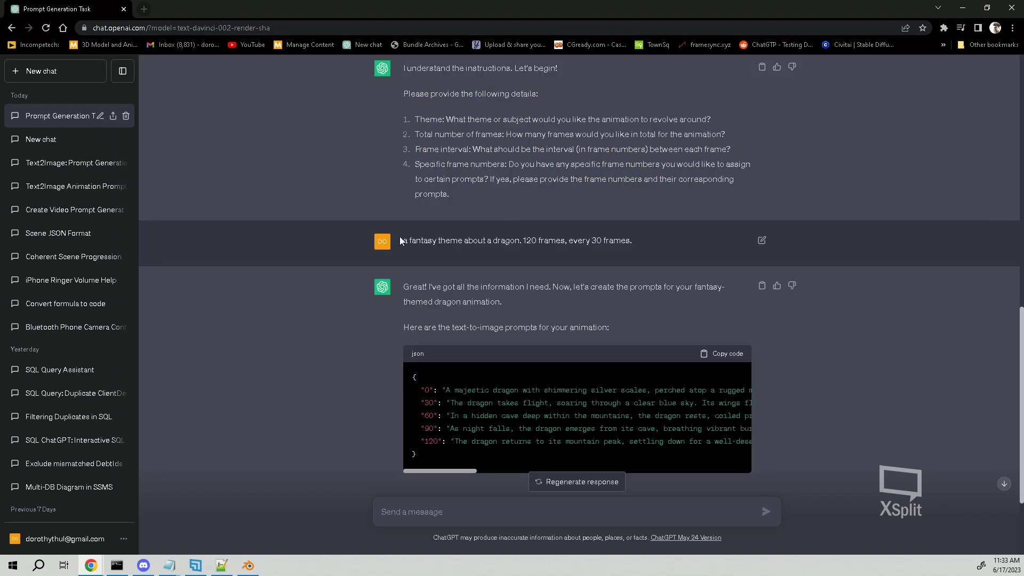
pyautogui.moveTo(401, 242); pyautogui.dragTo(635, 241)
pyautogui.scroll(-2, 663, 265)
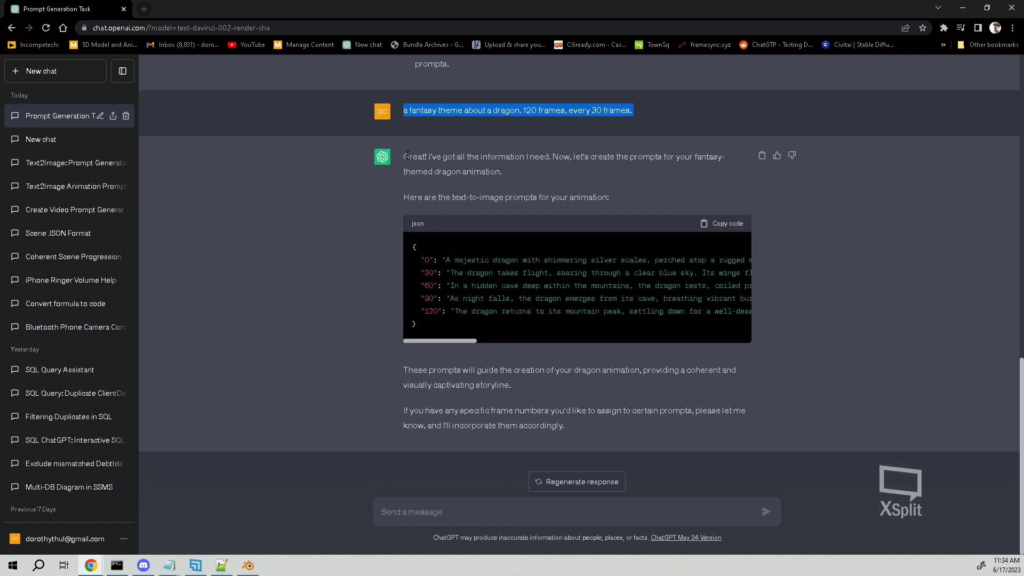
pyautogui.moveTo(407, 155); pyautogui.dragTo(641, 198)
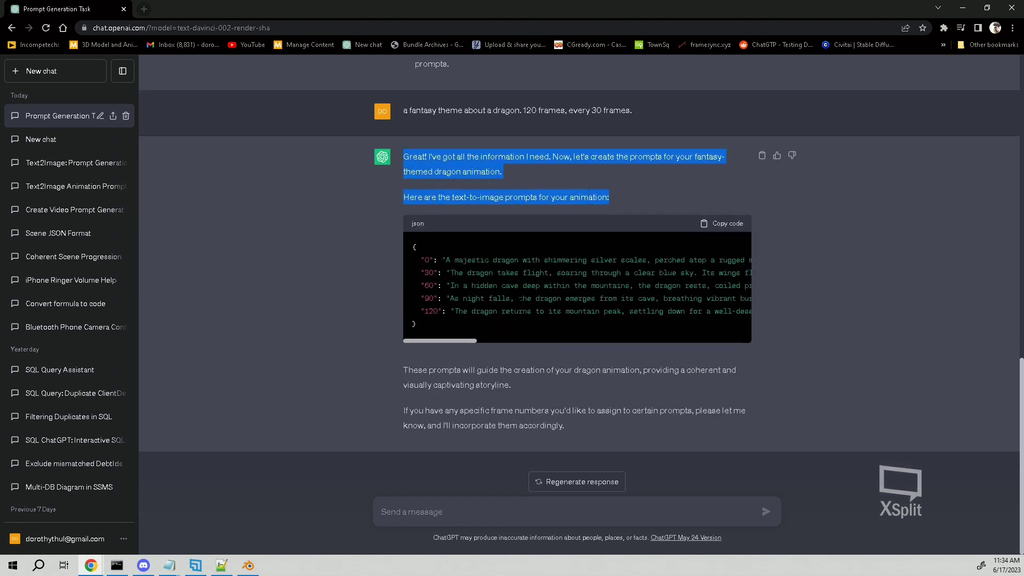
pyautogui.click(723, 225)
pyautogui.click(956, 9)
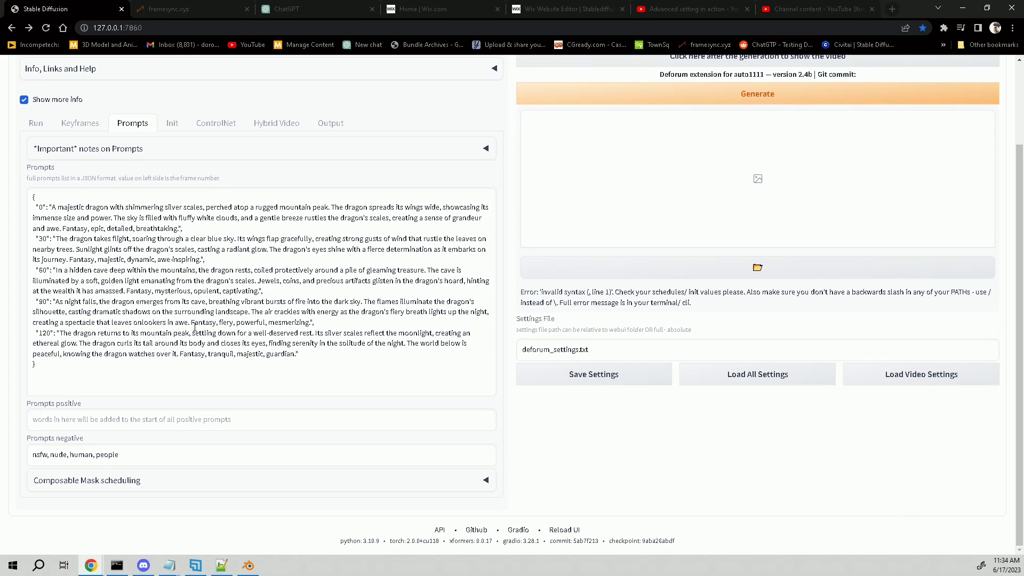
# Generate the Deforum dragon animation and display the finished video.
pyautogui.scroll(2, 195, 327)
pyautogui.click(748, 197)
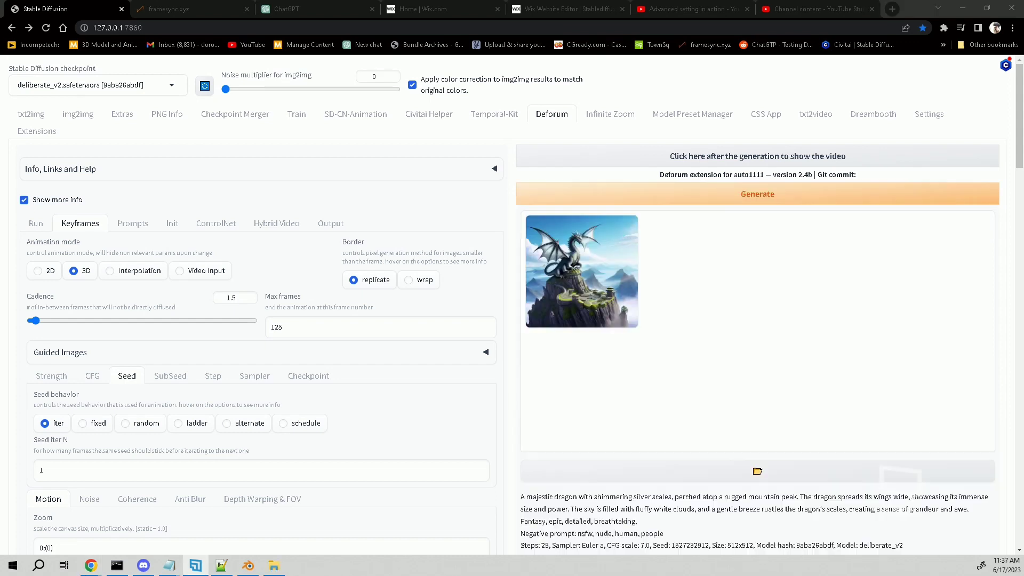
pyautogui.click(763, 163)
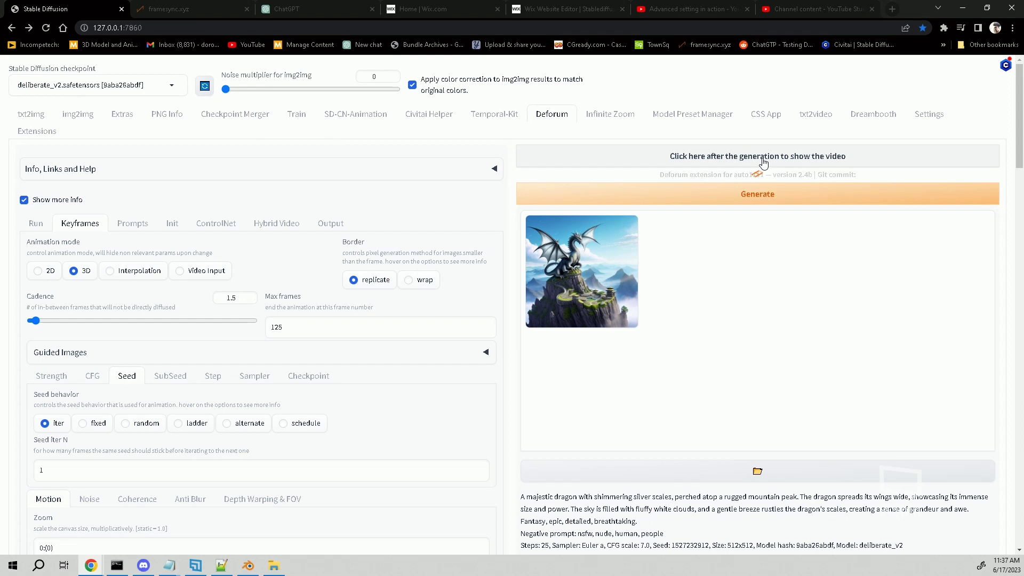